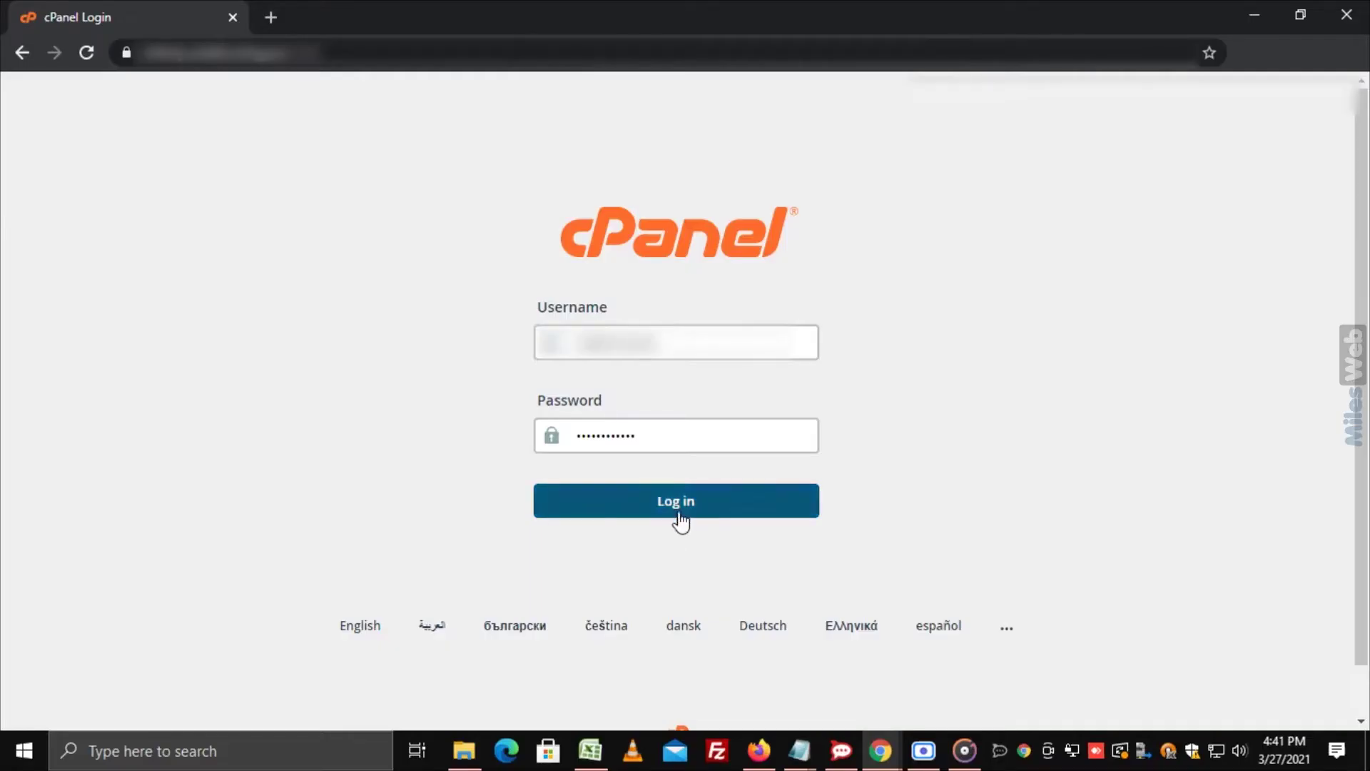
Log in to cPanel and open the MultiPHP INI Editor from the Software section
{"action": "left_click", "coordinate": [680, 504]}
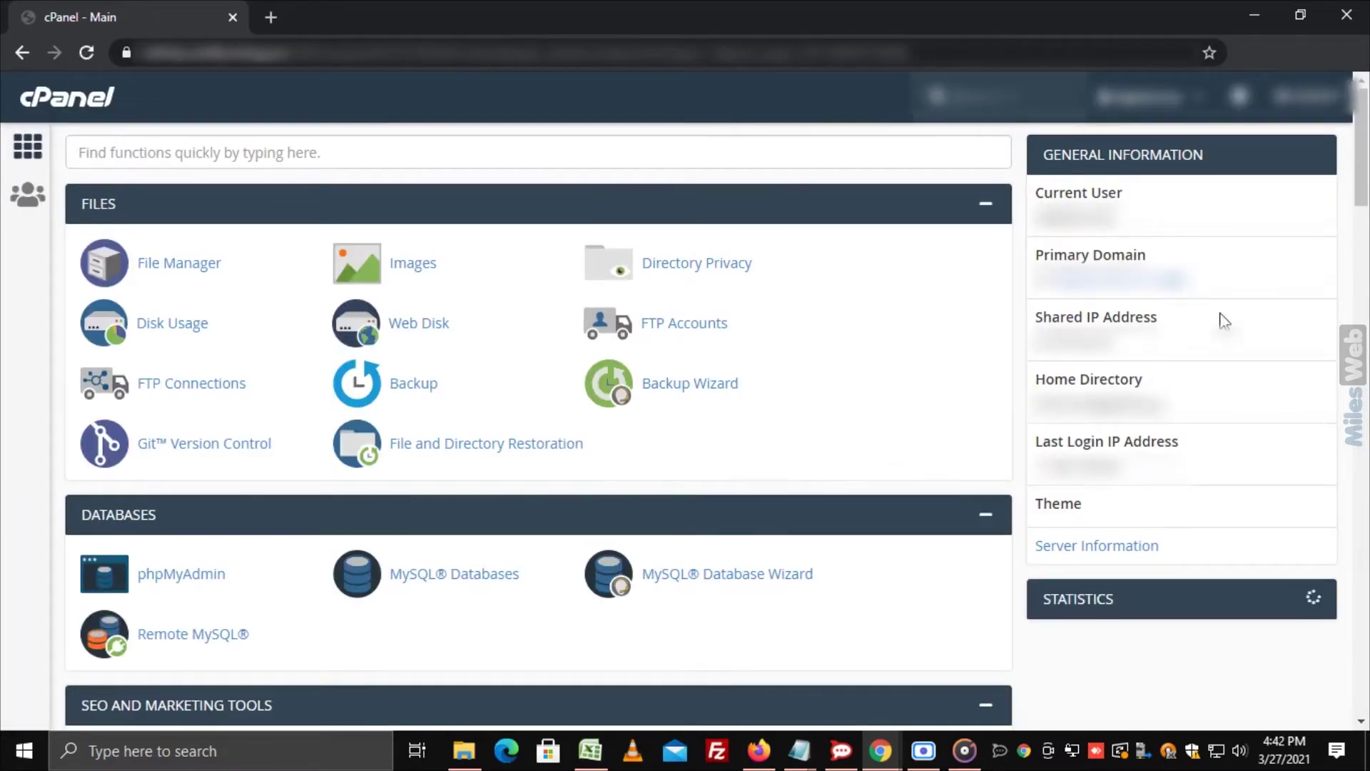
{"action": "scroll", "coordinate": [1221, 318], "scroll_direction": "down", "scroll_amount": 10}
{"action": "scroll", "coordinate": [1322, 474], "scroll_direction": "down", "scroll_amount": 8}
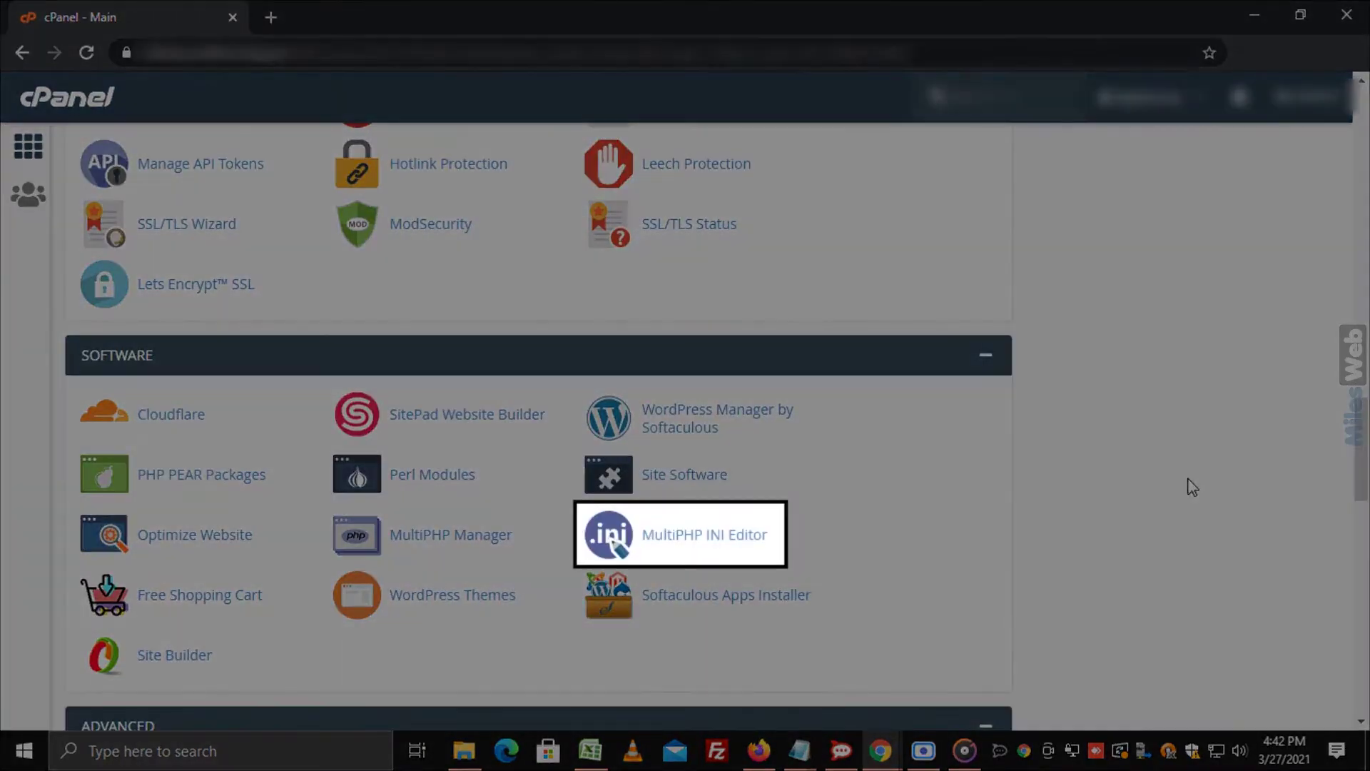
{"action": "left_click", "coordinate": [757, 544]}
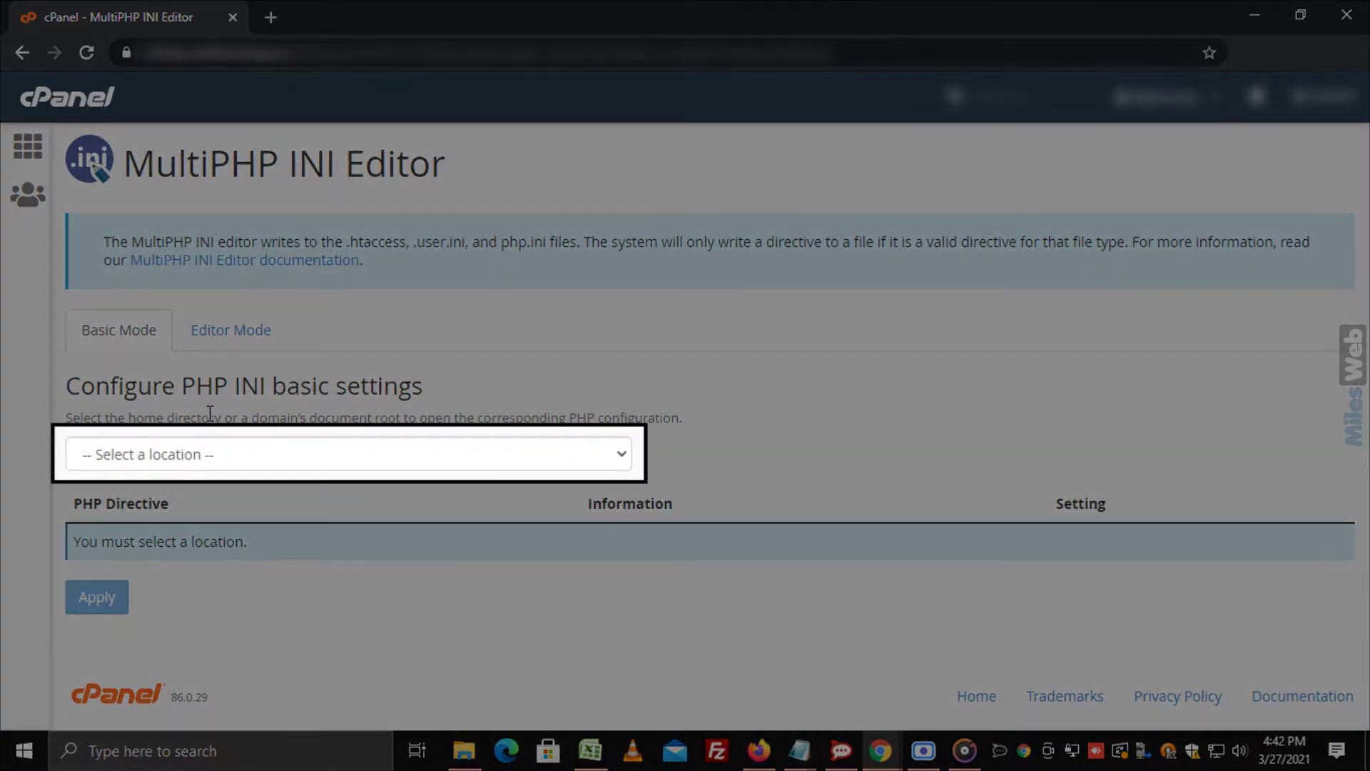
Pick the domain from the location dropdown and apply its ea-php73 basic settings
{"action": "left_click", "coordinate": [221, 457]}
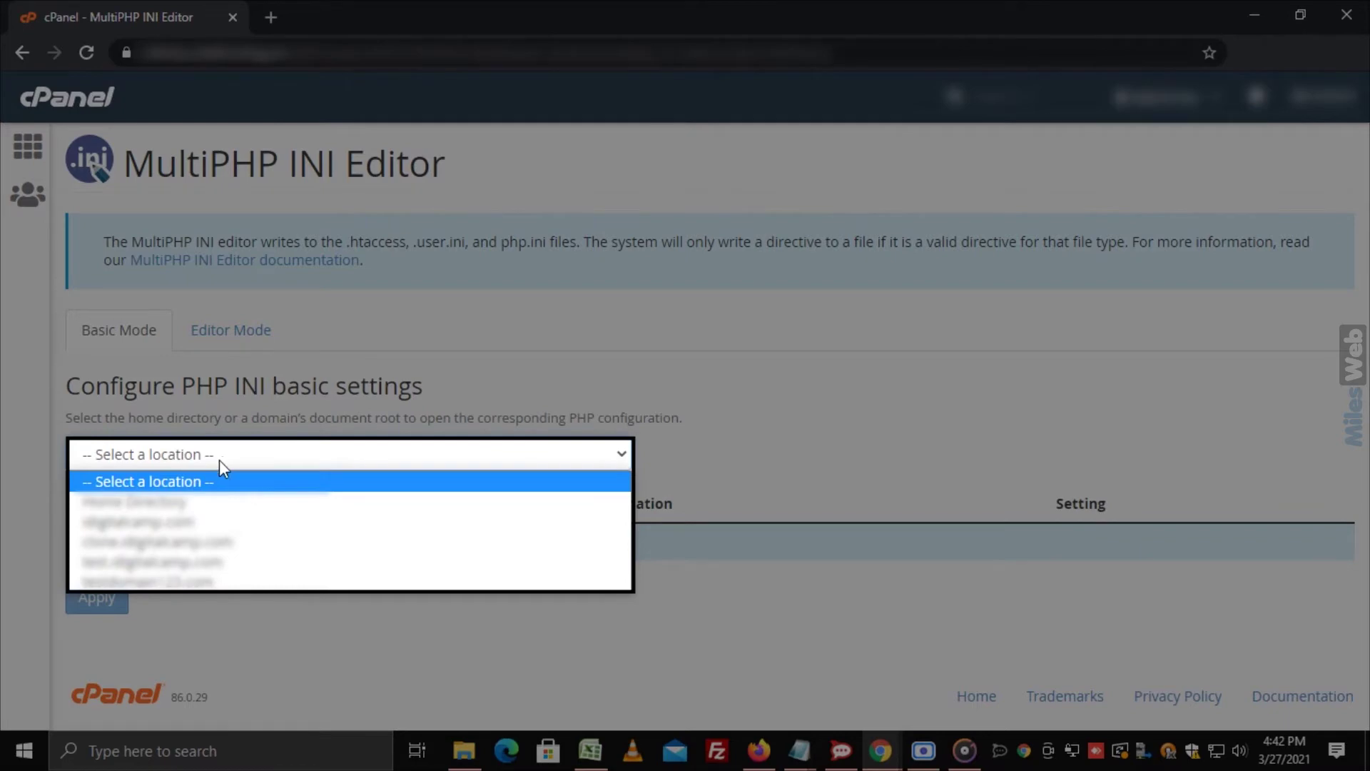
{"action": "left_click", "coordinate": [202, 523]}
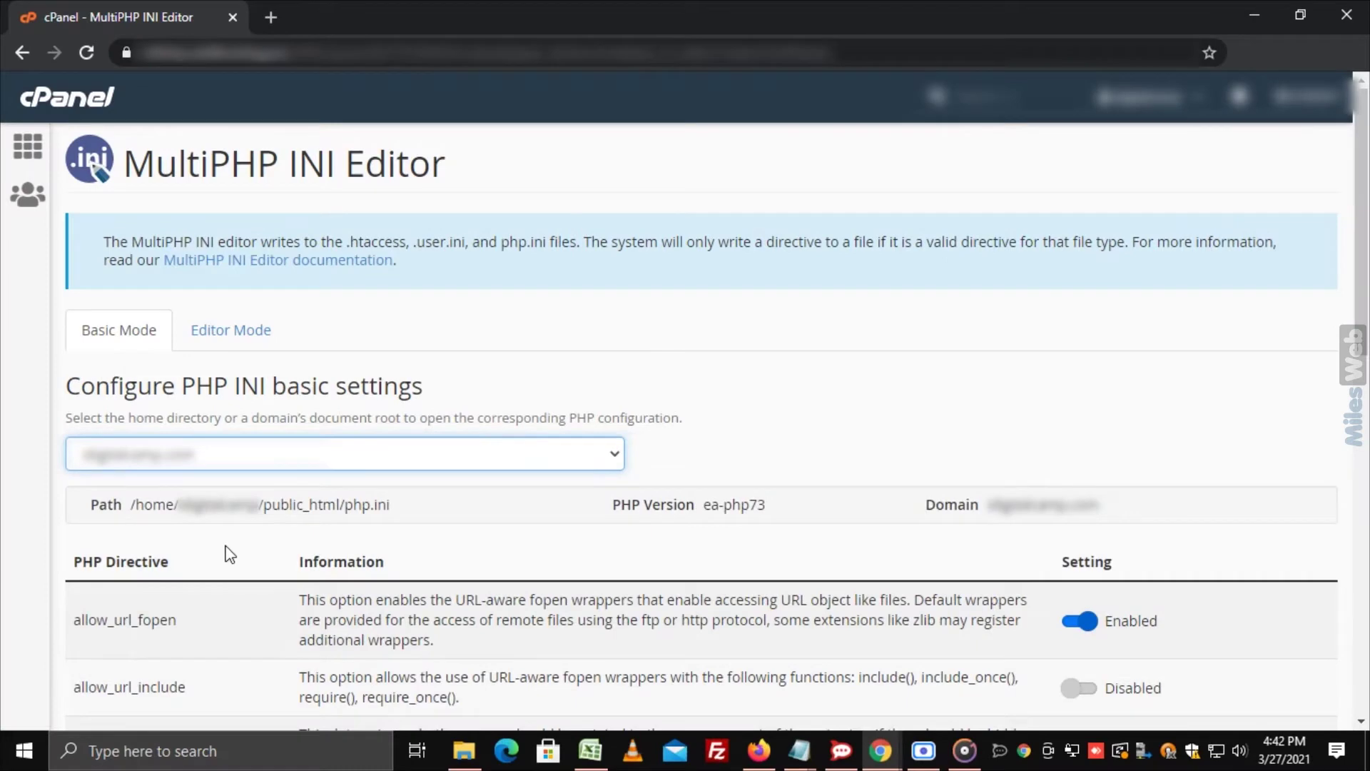
{"action": "scroll", "coordinate": [225, 554], "scroll_direction": "down", "scroll_amount": 1}
{"action": "scroll", "coordinate": [225, 553], "scroll_direction": "down", "scroll_amount": 2}
{"action": "scroll", "coordinate": [225, 553], "scroll_direction": "down", "scroll_amount": 2}
{"action": "scroll", "coordinate": [225, 554], "scroll_direction": "down", "scroll_amount": 1}
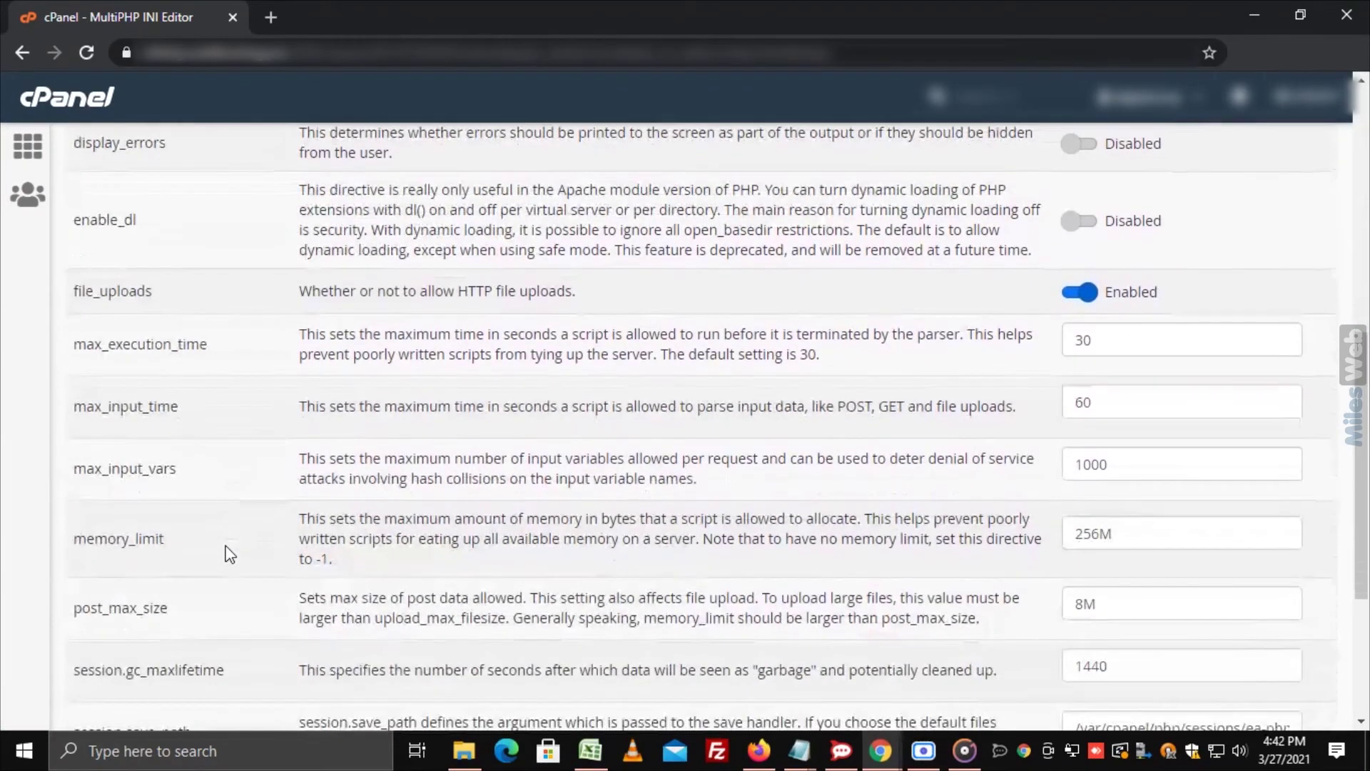
{"action": "scroll", "coordinate": [225, 554], "scroll_direction": "down", "scroll_amount": 2}
{"action": "scroll", "coordinate": [225, 553], "scroll_direction": "down", "scroll_amount": 2}
{"action": "scroll", "coordinate": [225, 554], "scroll_direction": "down", "scroll_amount": 1}
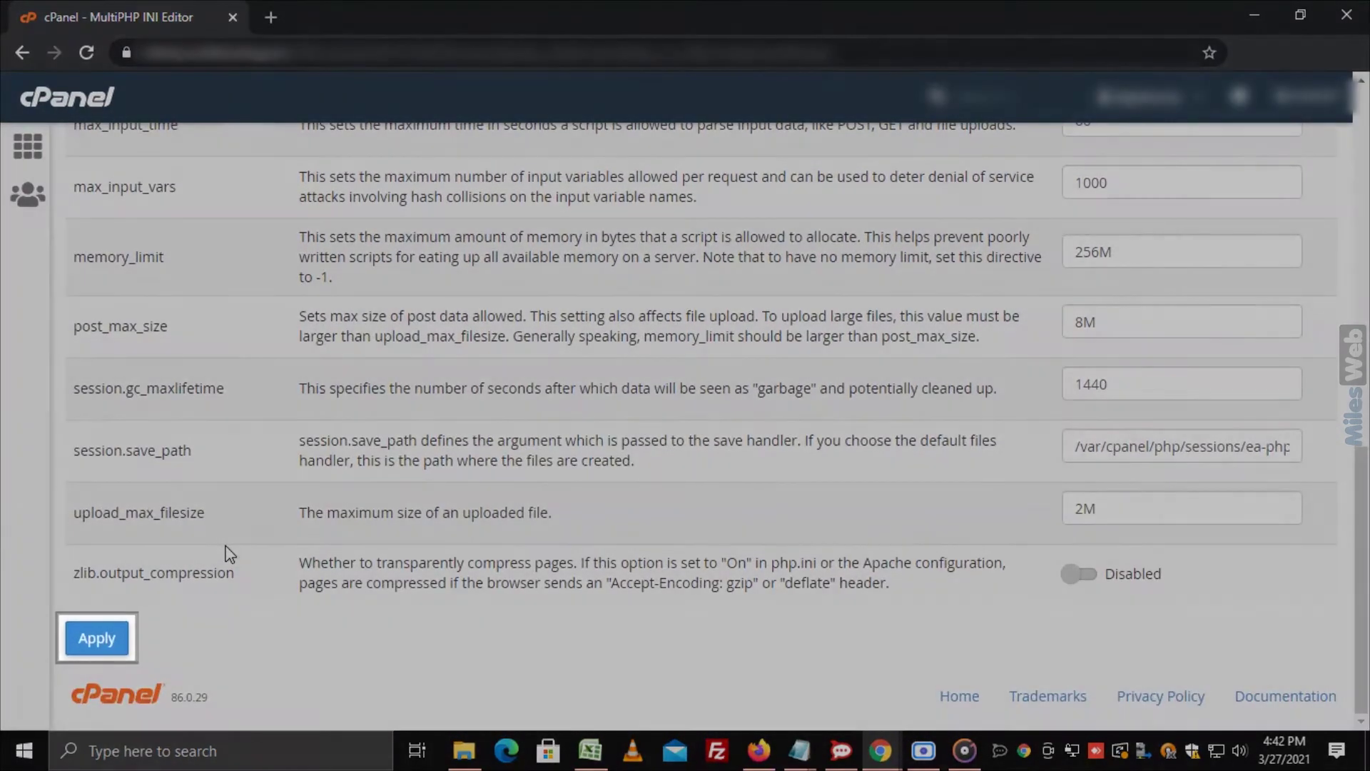
{"action": "left_click", "coordinate": [111, 636]}
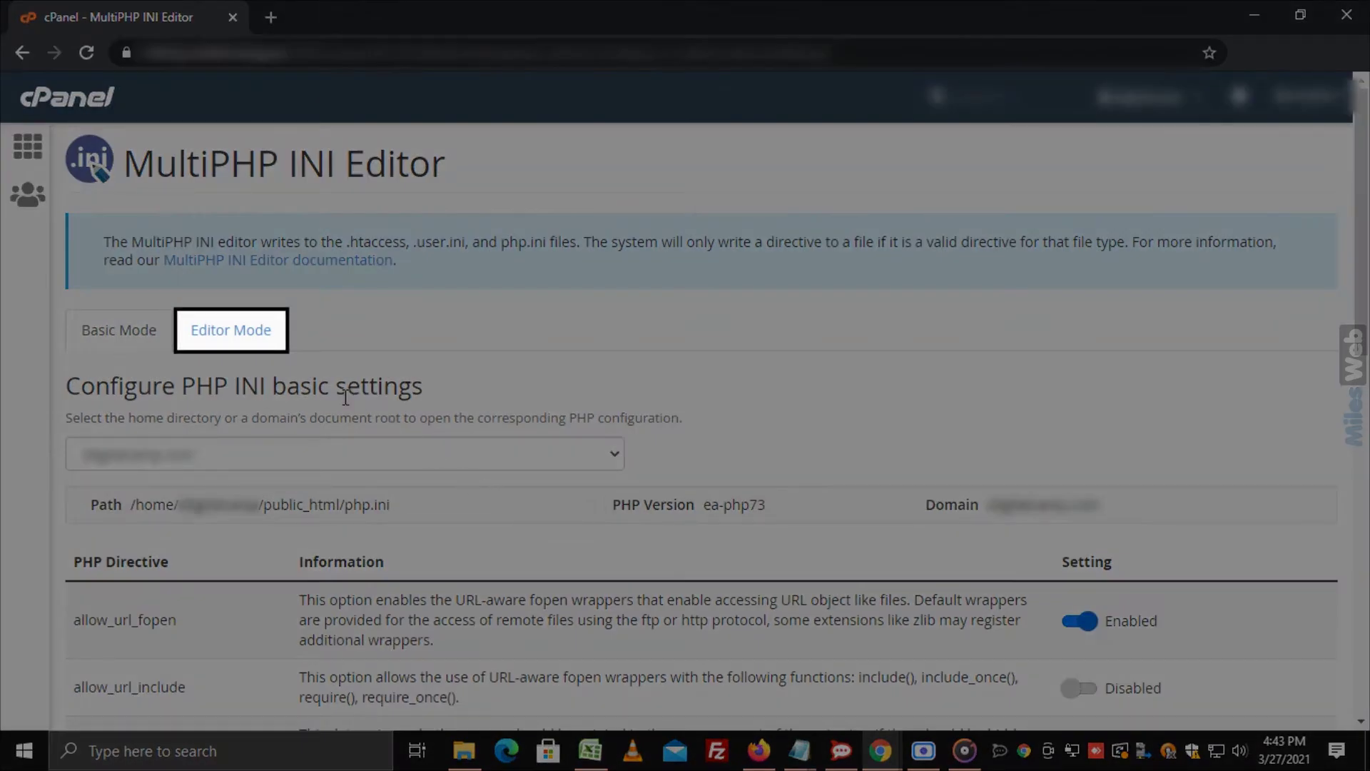
{"action": "left_click", "coordinate": [245, 340]}
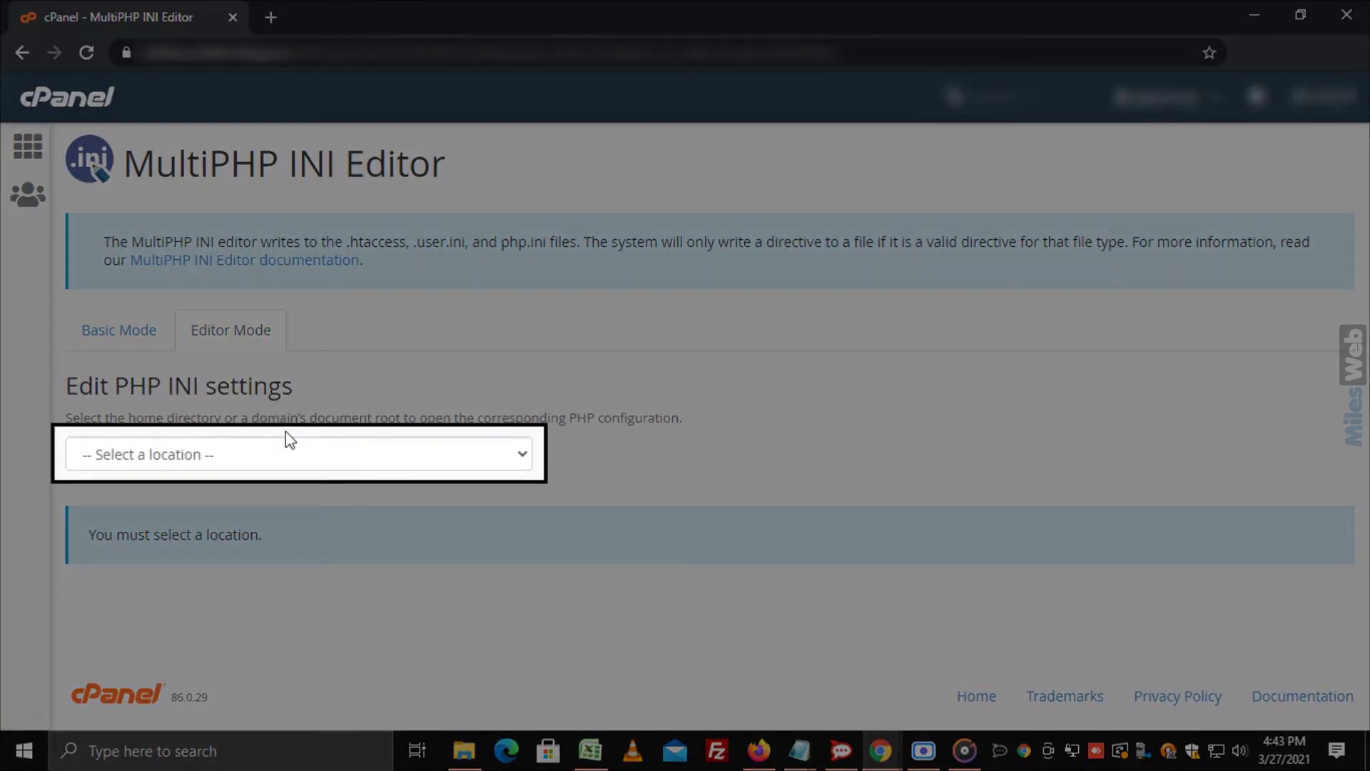
Select the domain in Editor Mode's location list to load its php.ini text
{"action": "left_click", "coordinate": [284, 454]}
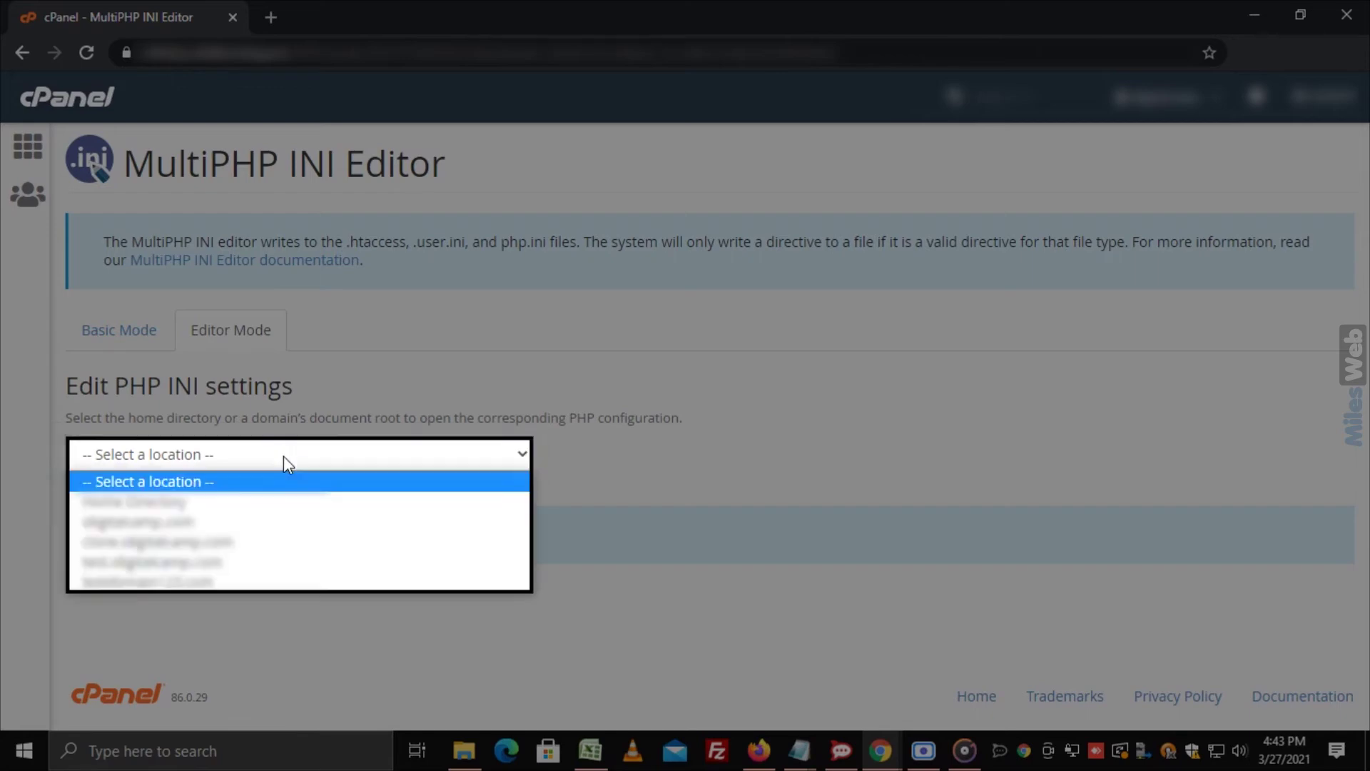
{"action": "left_click", "coordinate": [251, 521]}
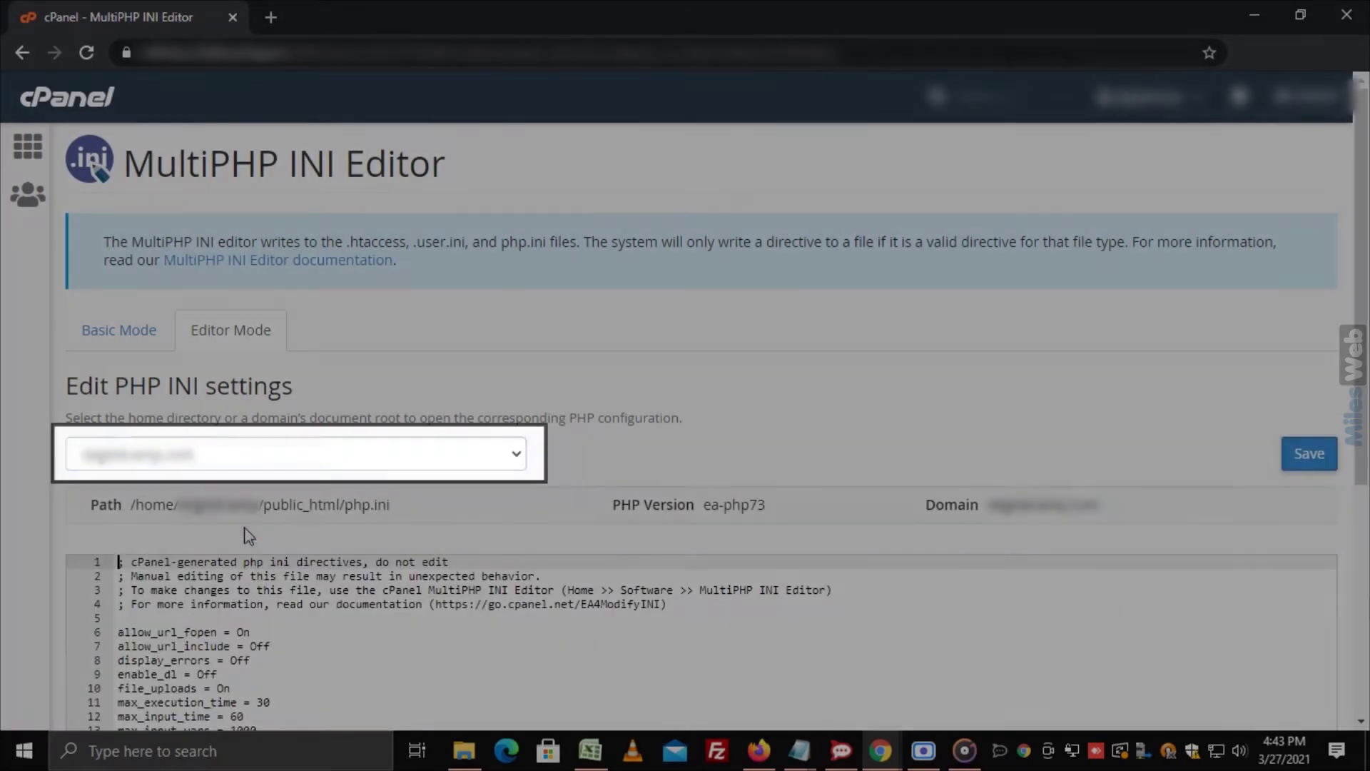
{"action": "scroll", "coordinate": [281, 545], "scroll_direction": "down", "scroll_amount": 2}
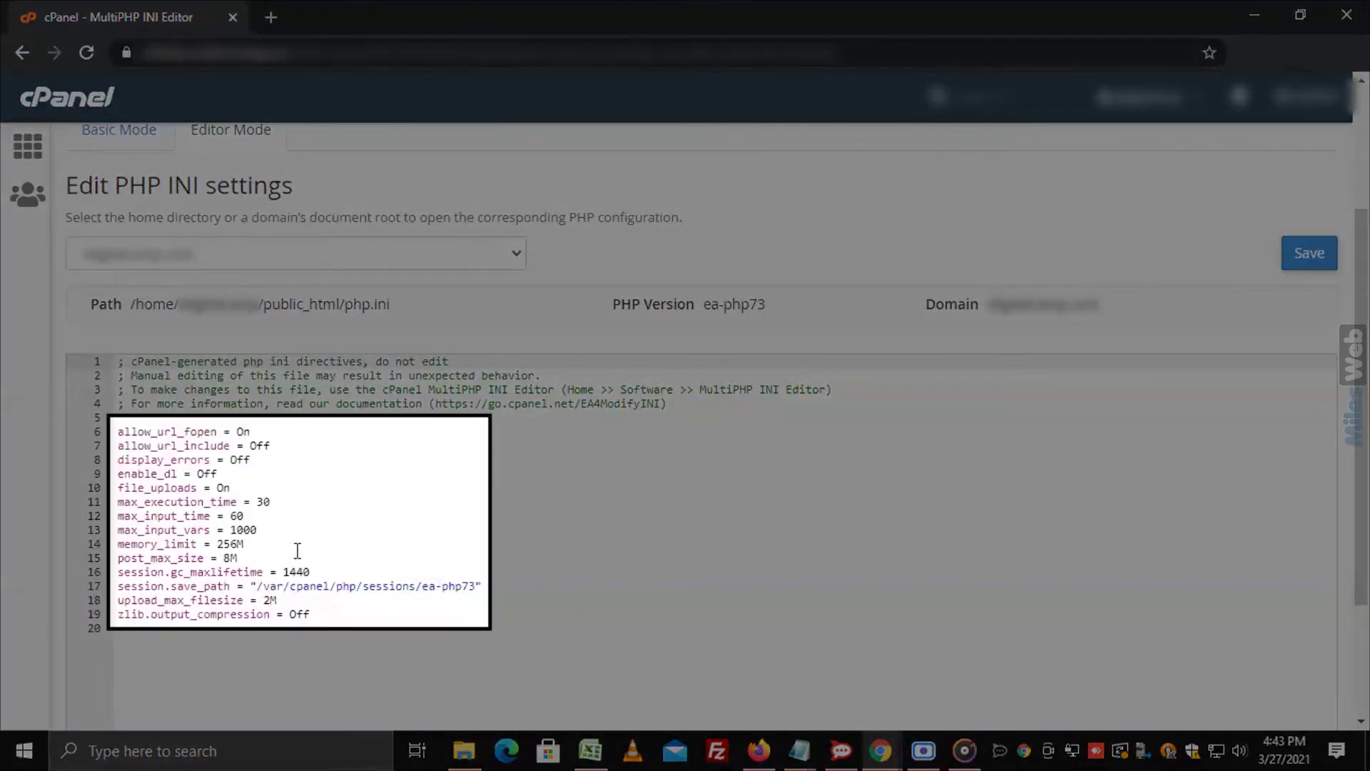
Place the cursor on the post_max_size line (8M) and save the php.ini
{"action": "left_click", "coordinate": [297, 551]}
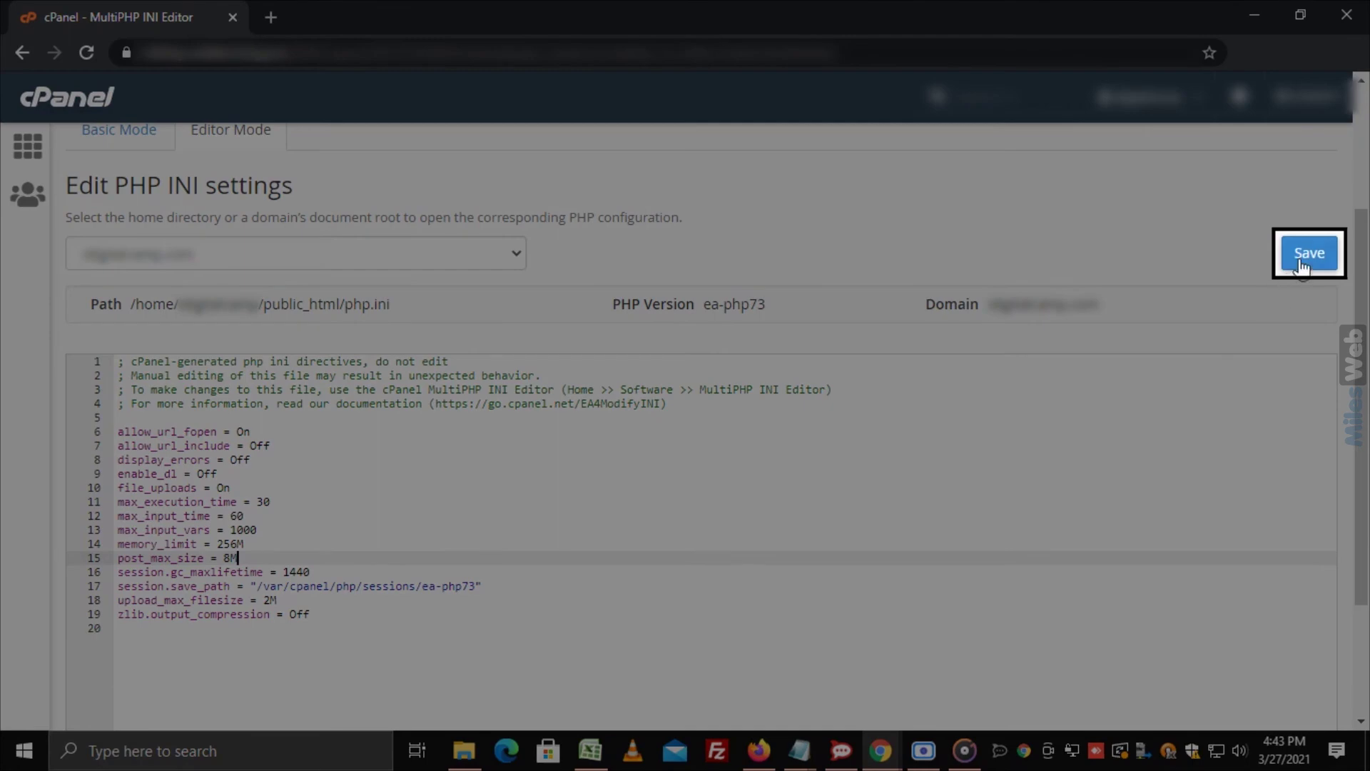
{"action": "left_click", "coordinate": [1303, 263]}
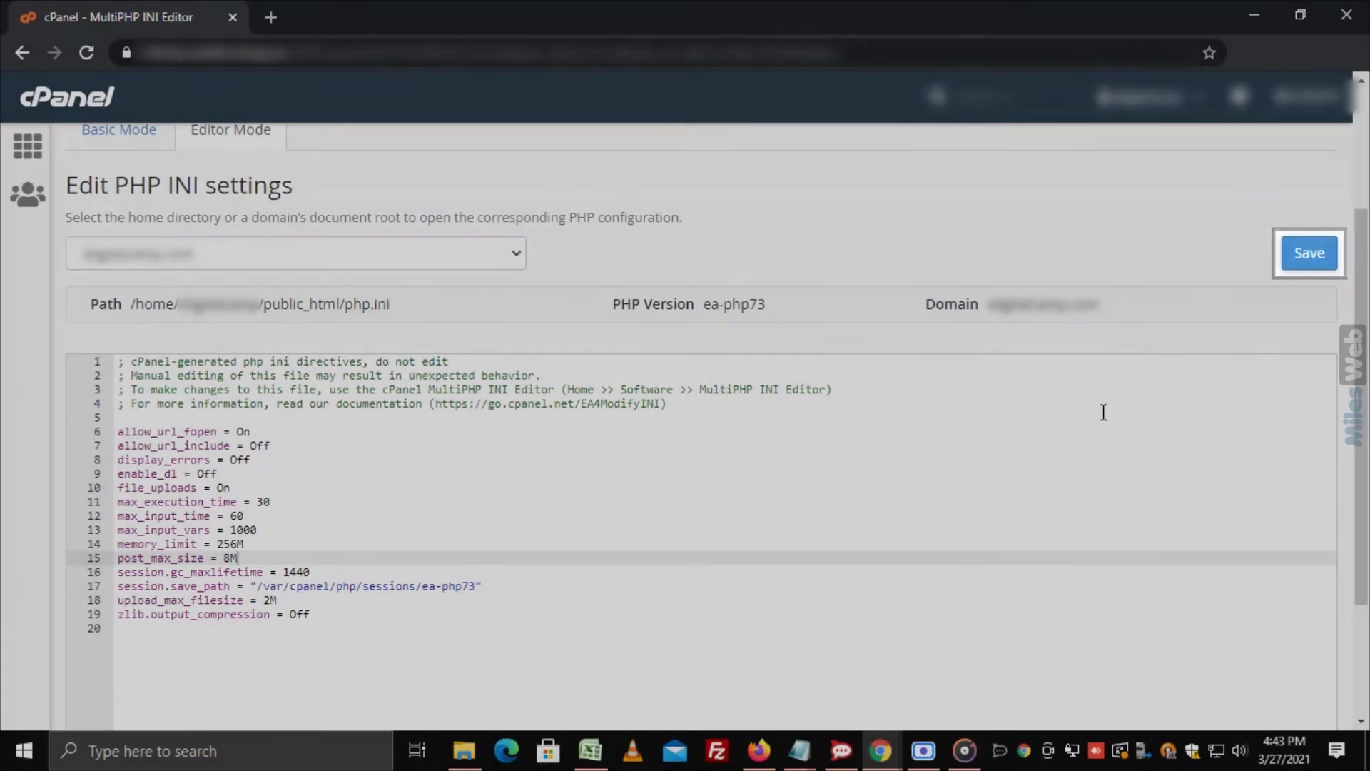